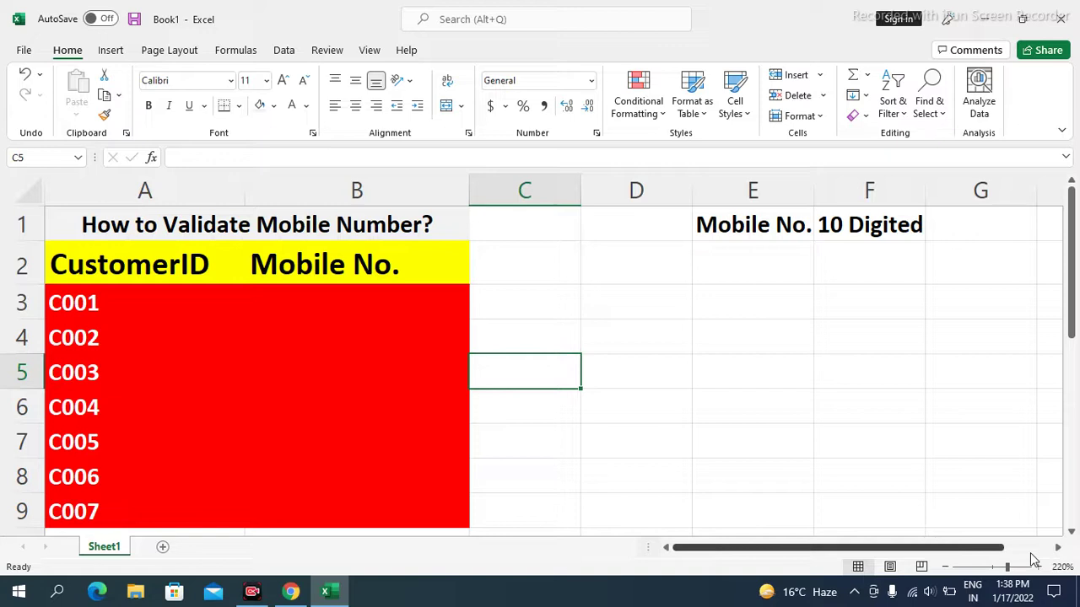
Look over the empty Mobile No. cells B3:B9 and the '10 Digited' note in F1
left_click_drag(361, 304, 349, 520)
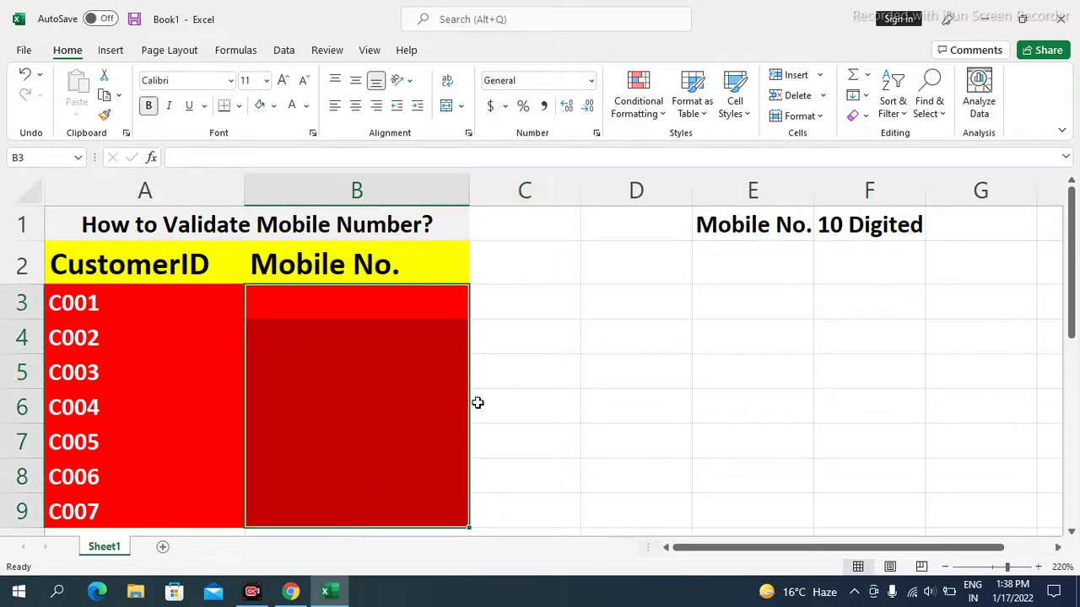
left_click(561, 366)
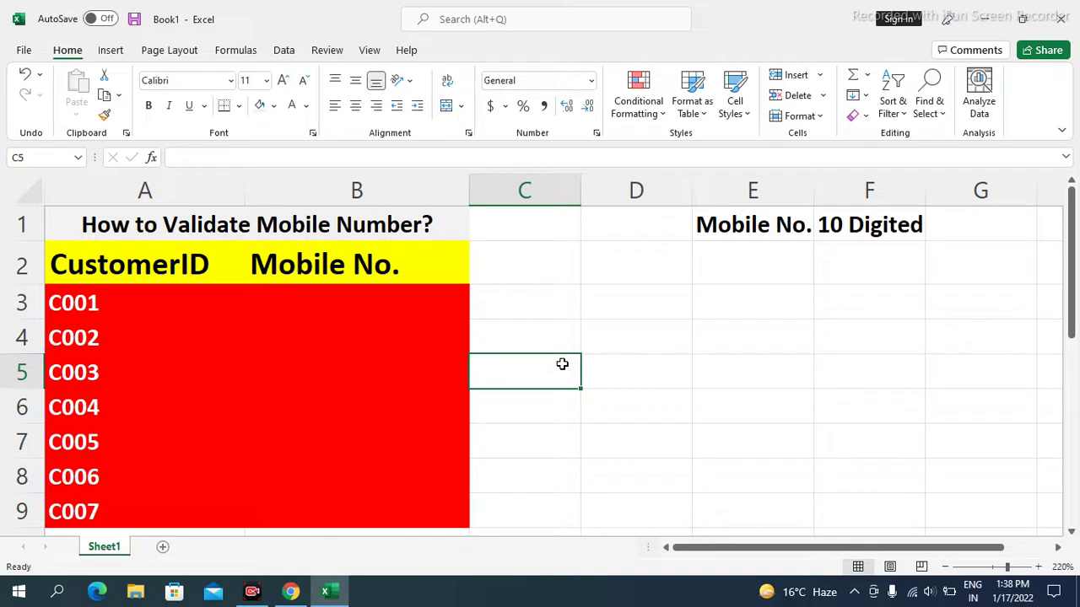
left_click(727, 222)
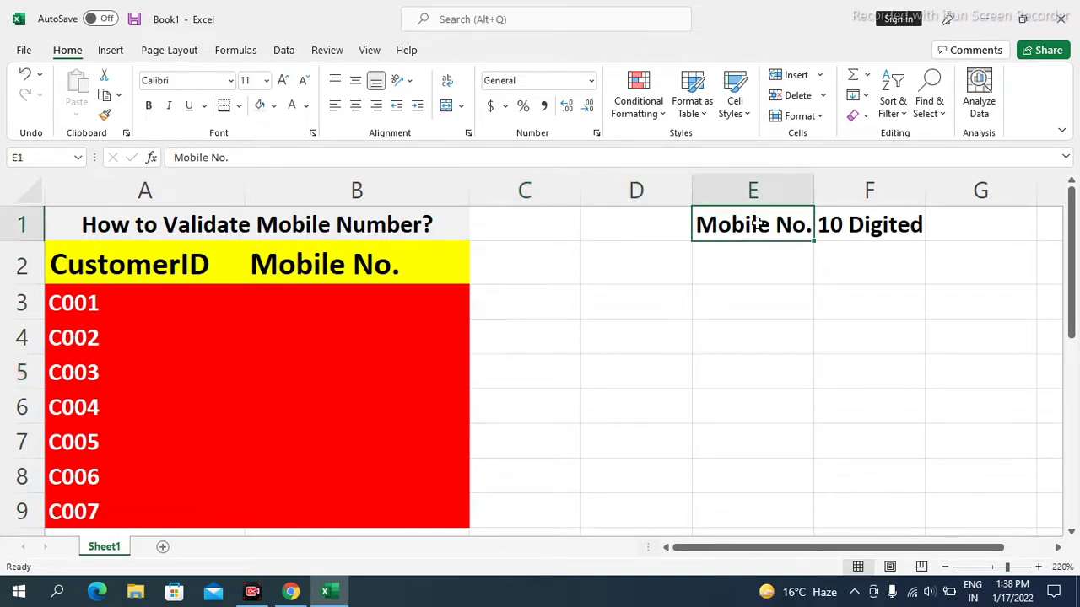
left_click(827, 224)
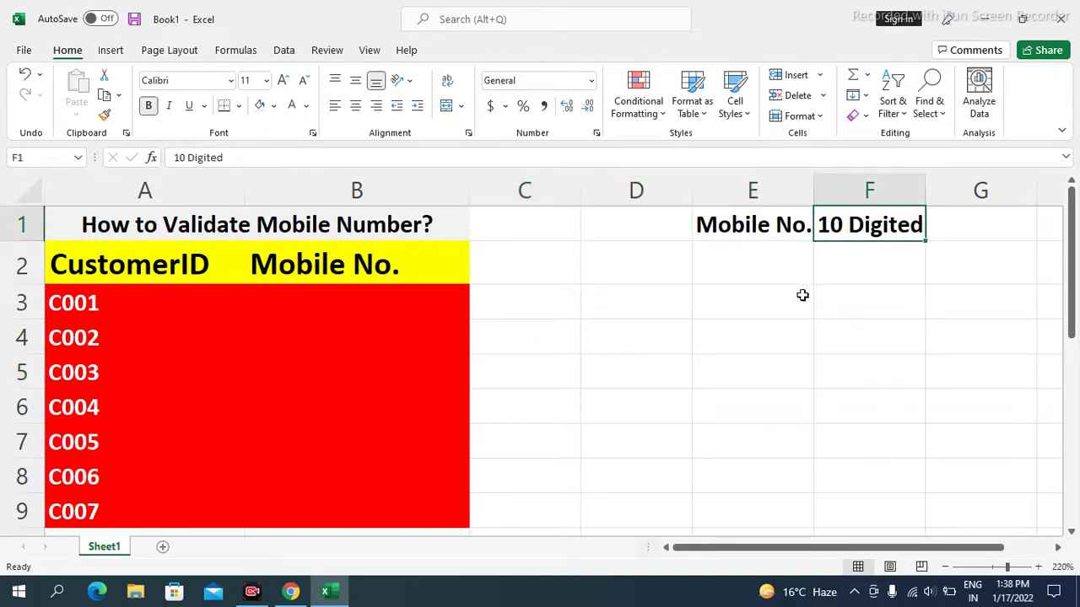
left_click_drag(297, 266, 299, 497)
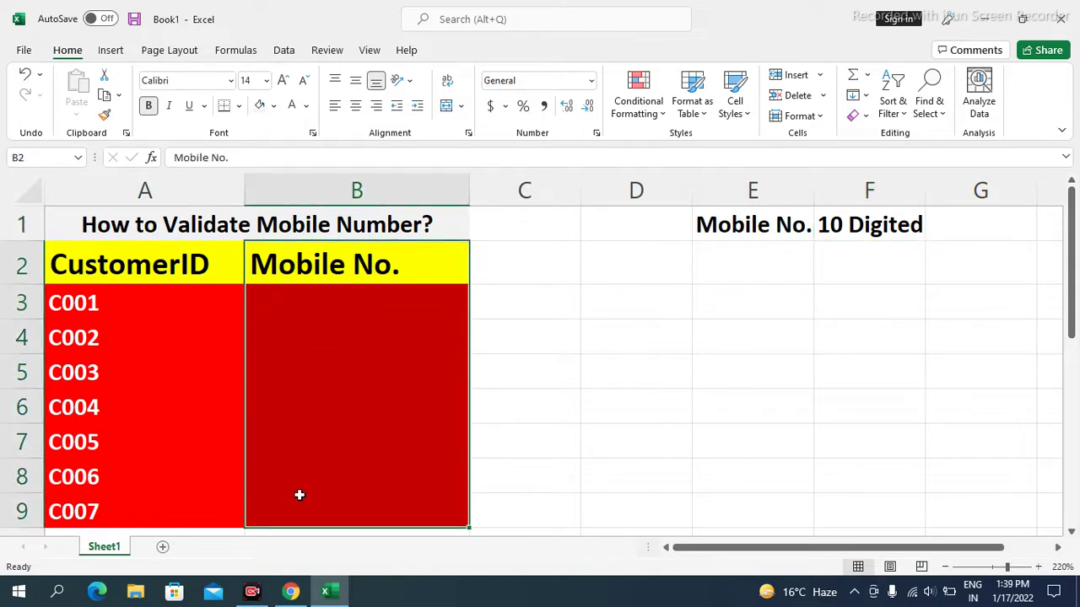
left_click(301, 316)
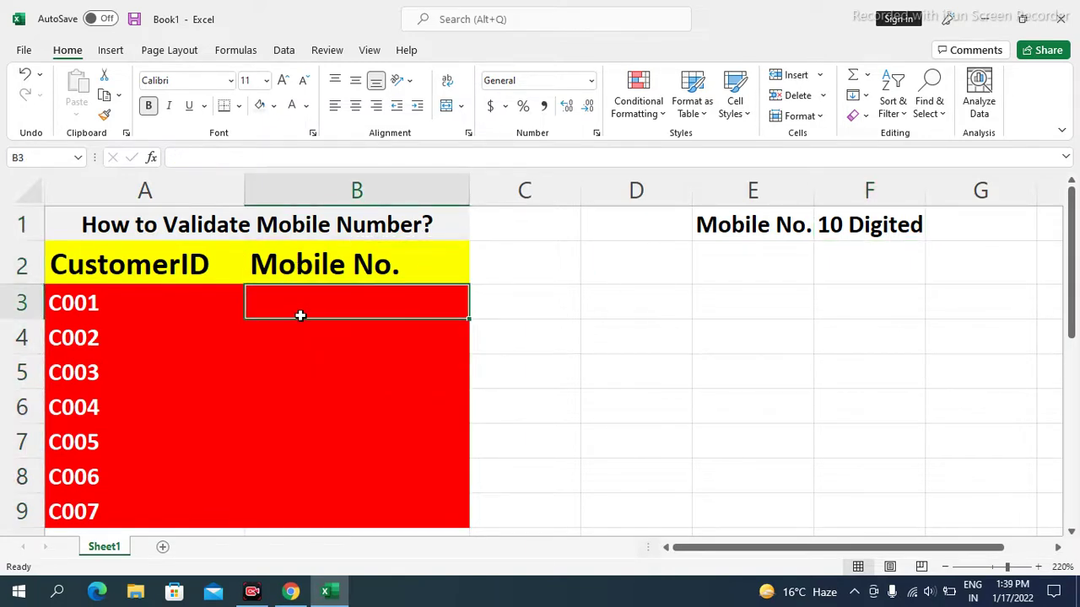
type("1234")
key("Return")
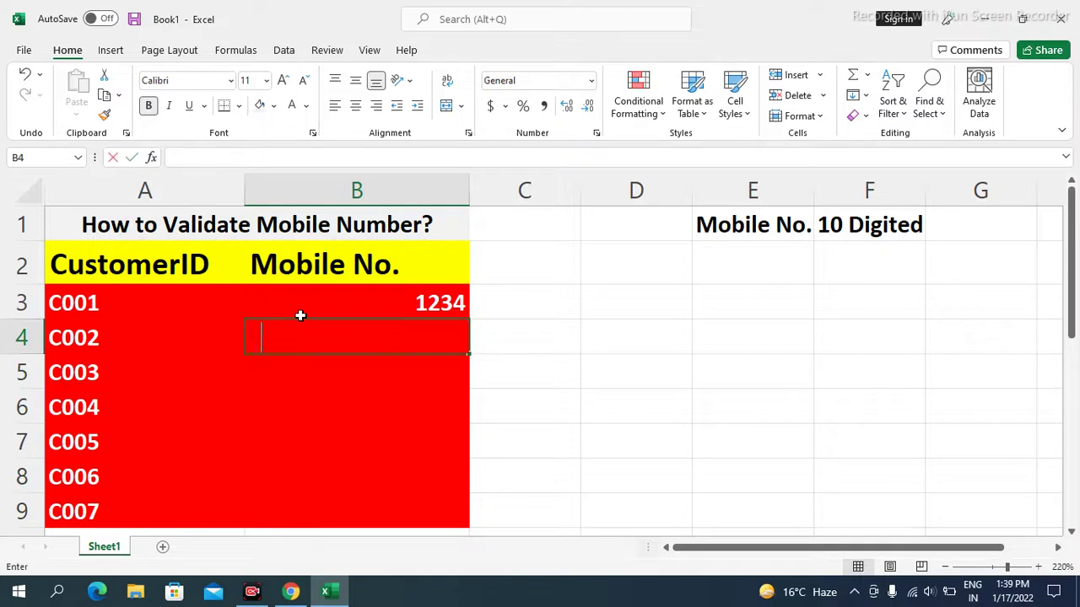
type("123456789123")
key("Return")
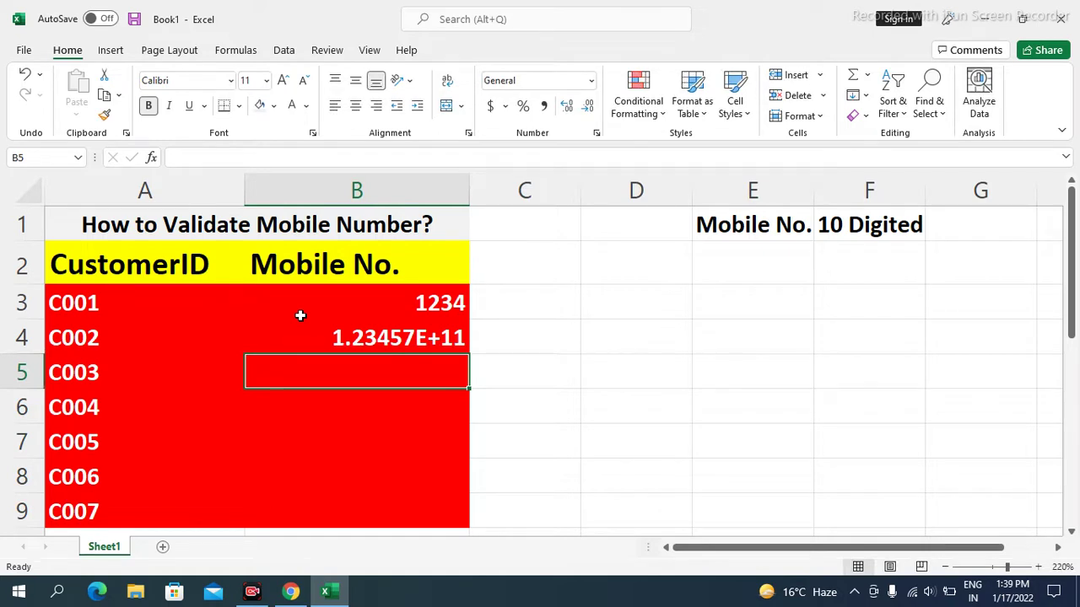
key("Up")
key("Up")
key("shift+Down")
key("Delete")
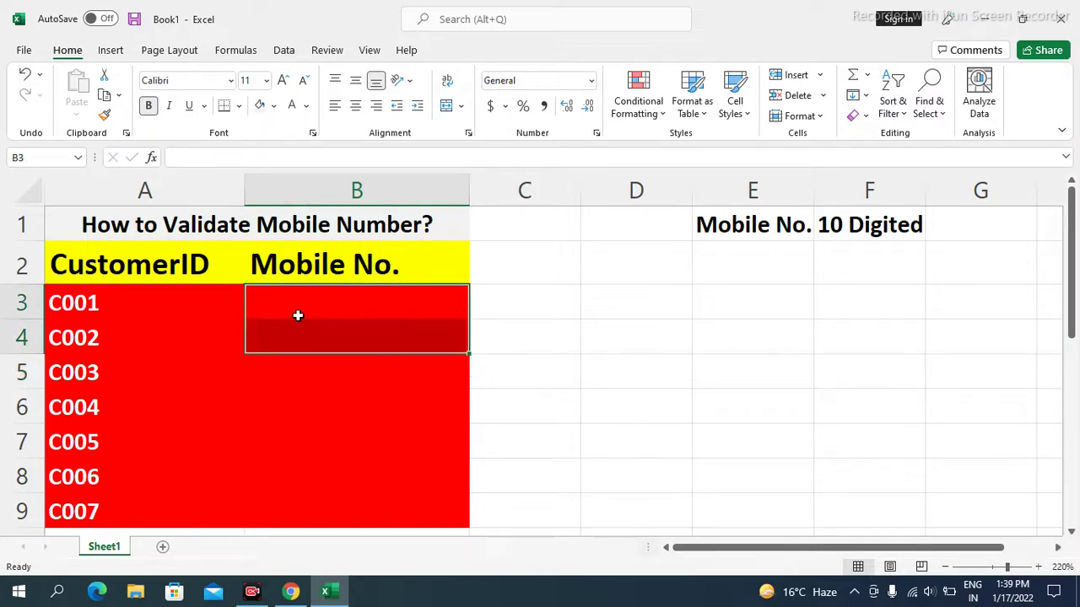
Select B3:B9 and bring up the Data Validation dialog from the Data tab
left_click_drag(298, 315, 317, 502)
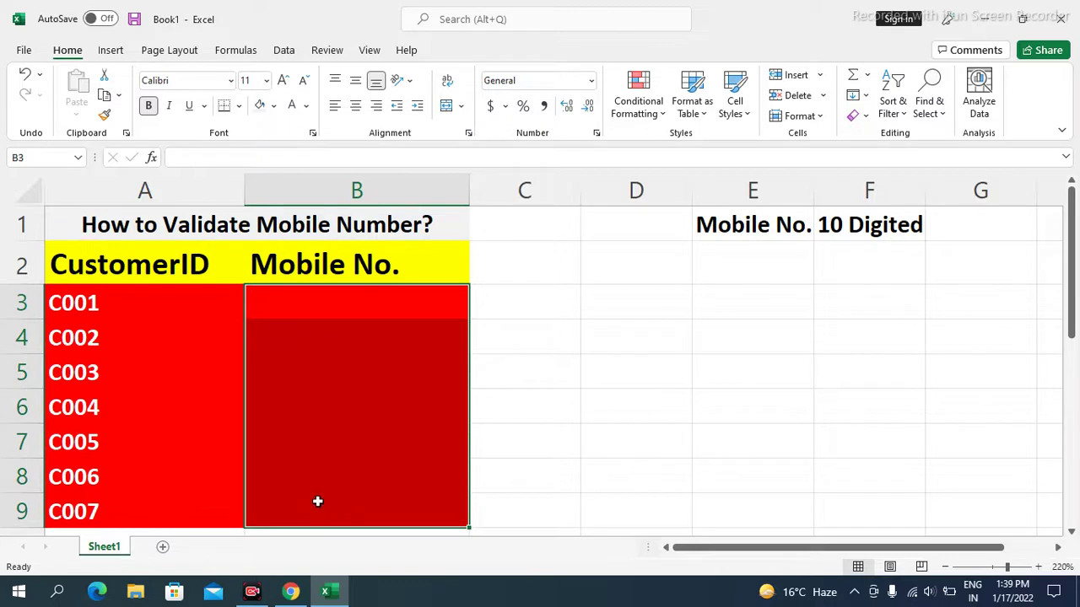
left_click(842, 234)
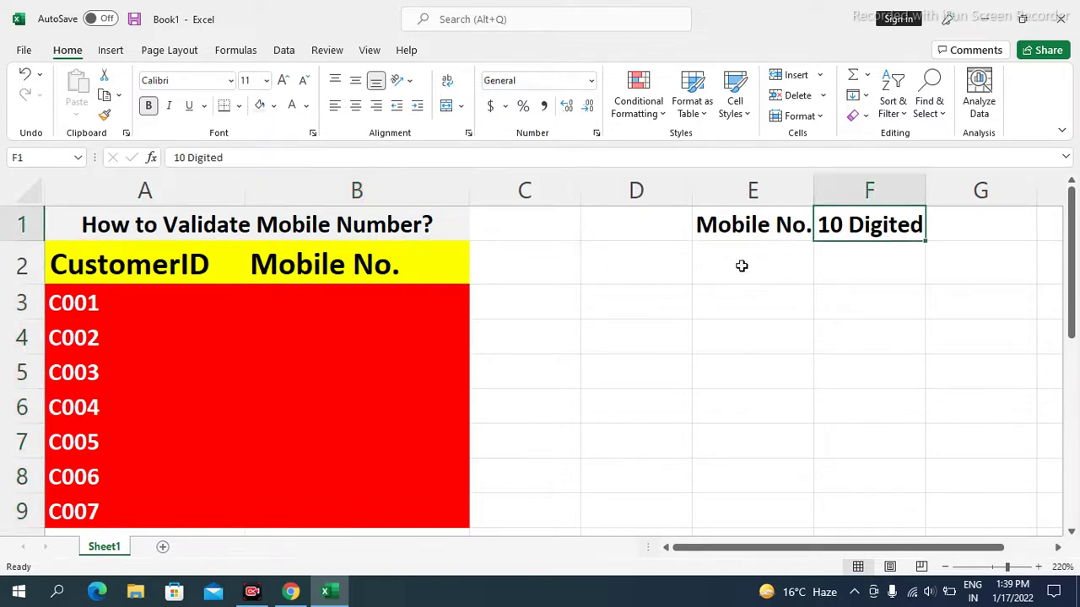
left_click_drag(281, 299, 293, 498)
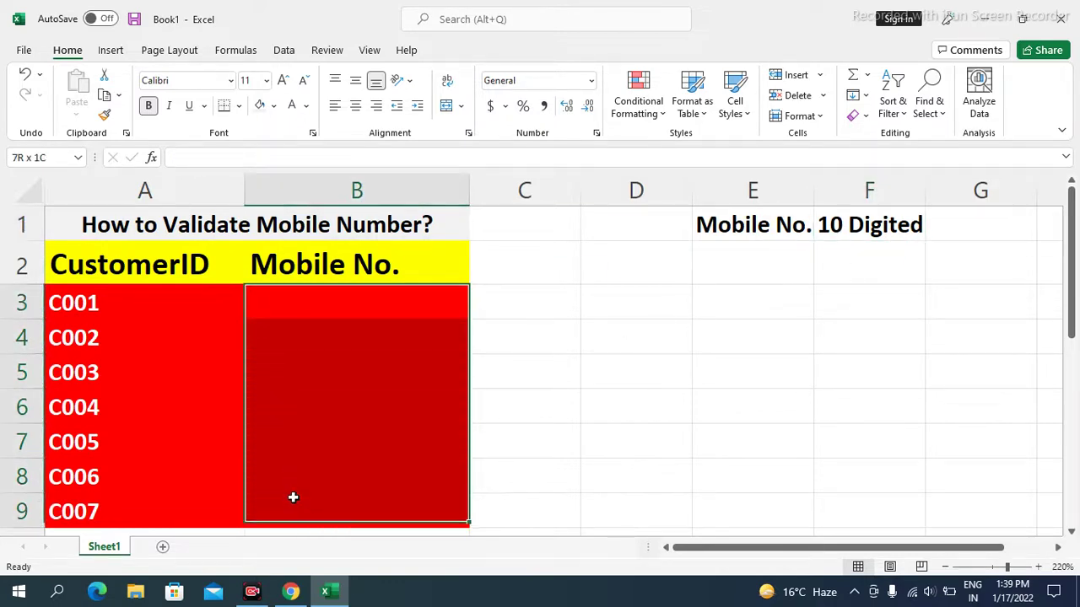
left_click(537, 378)
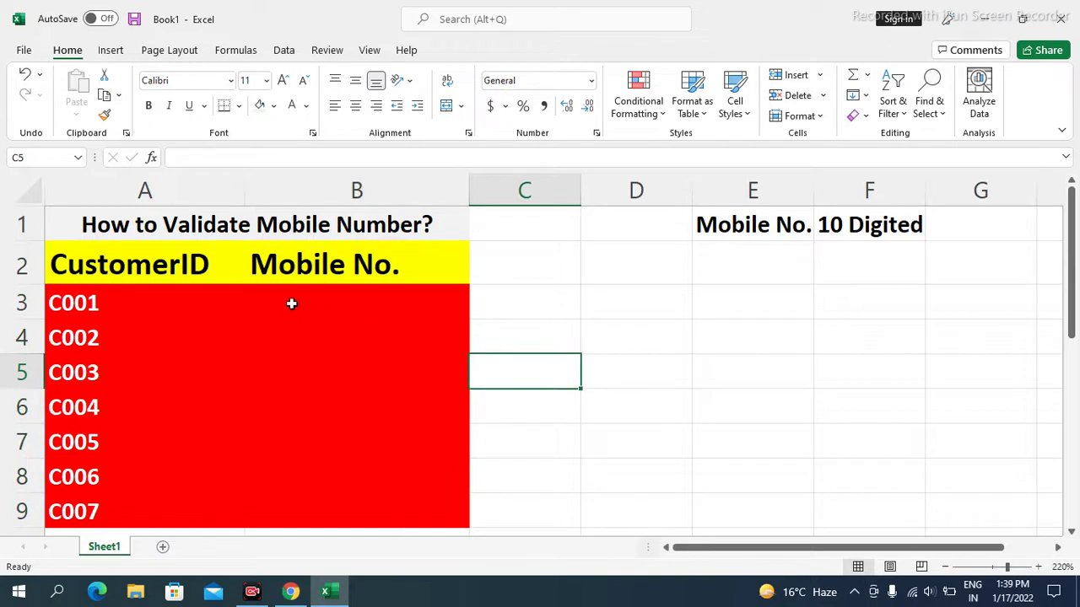
left_click_drag(291, 305, 286, 506)
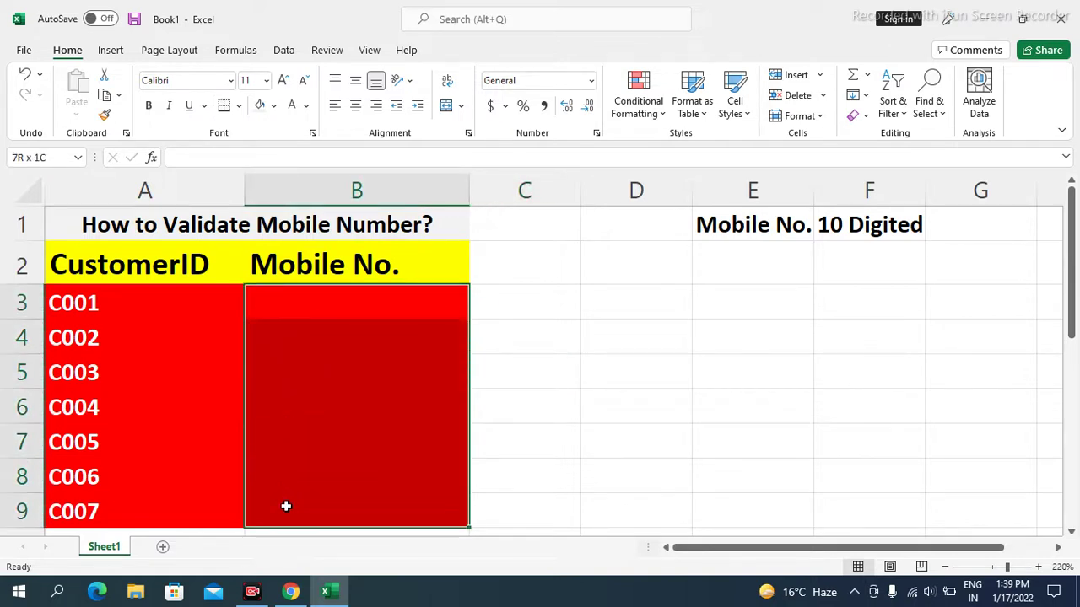
left_click(281, 50)
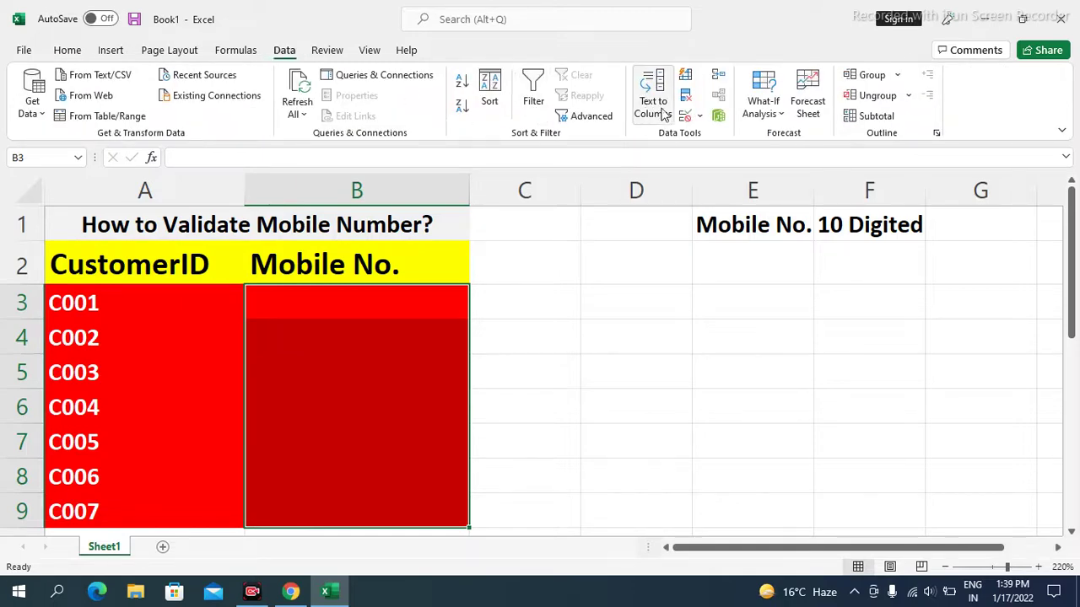
left_click(699, 118)
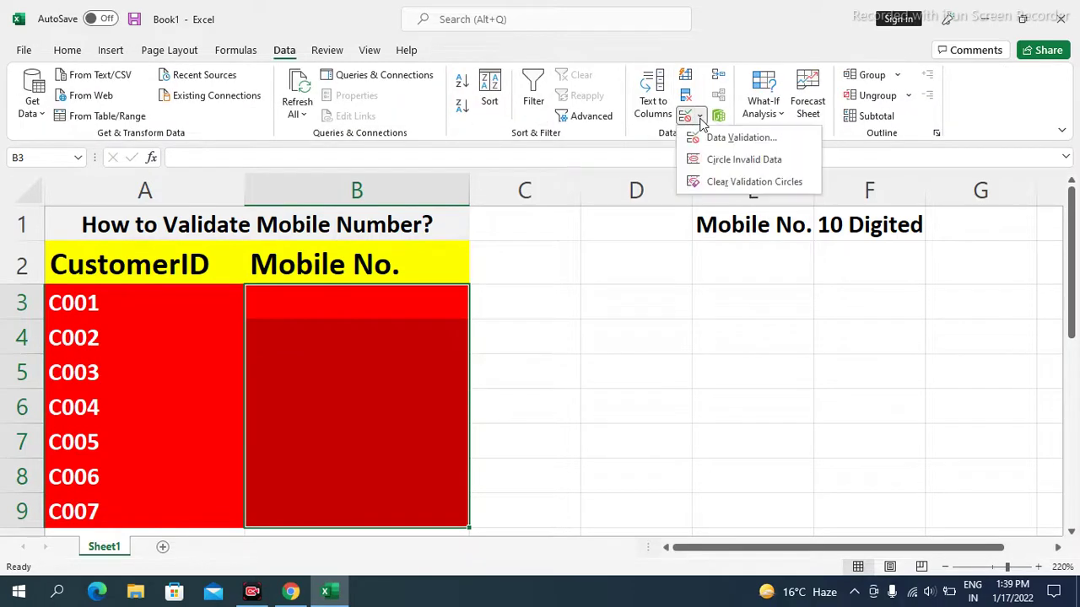
left_click(731, 140)
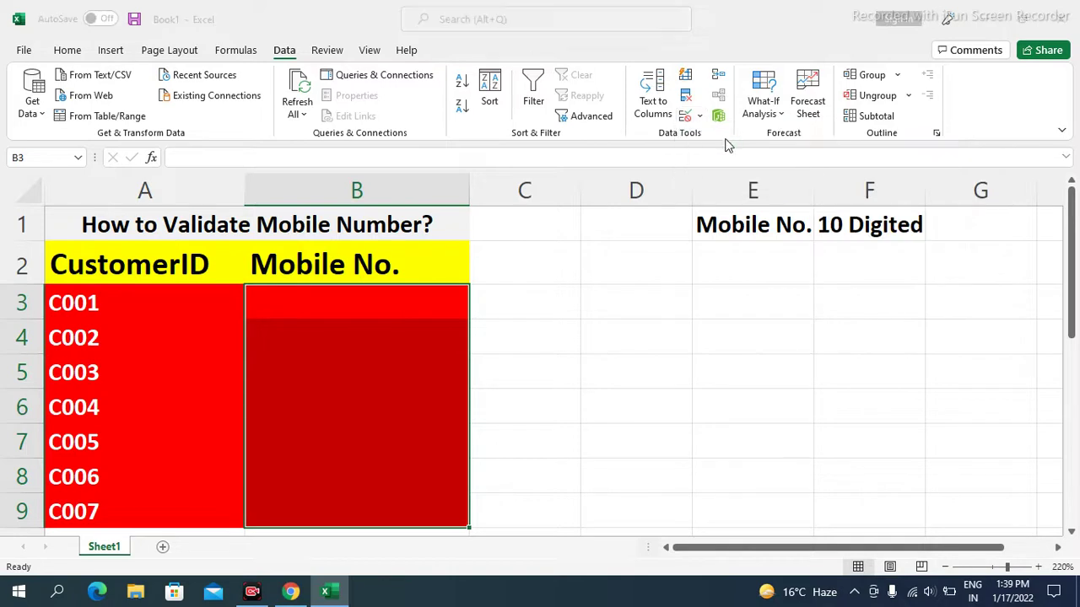
left_click_drag(425, 75, 511, 85)
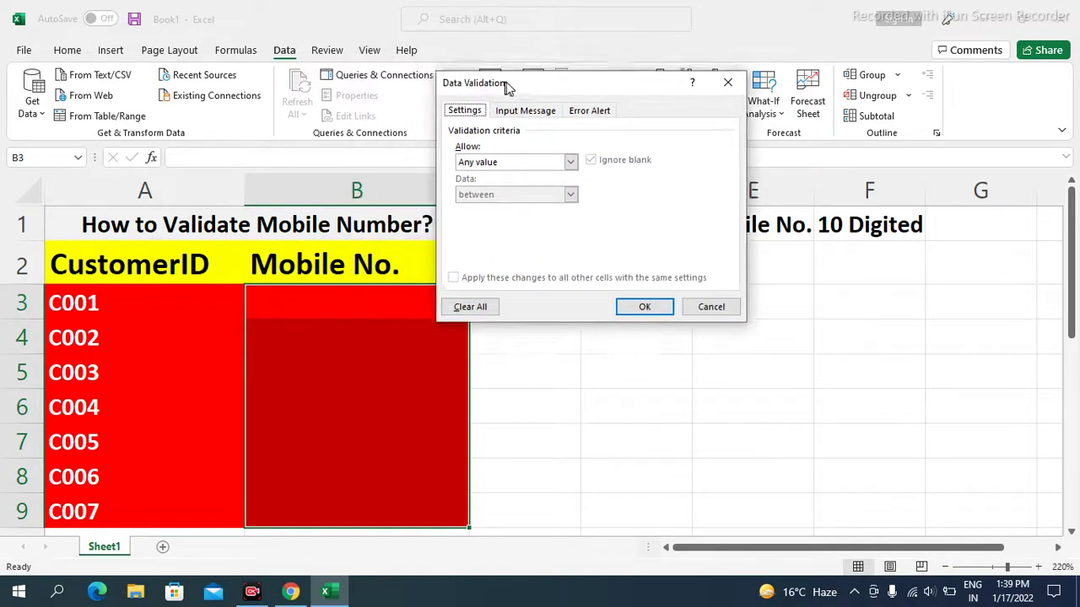
left_click(555, 163)
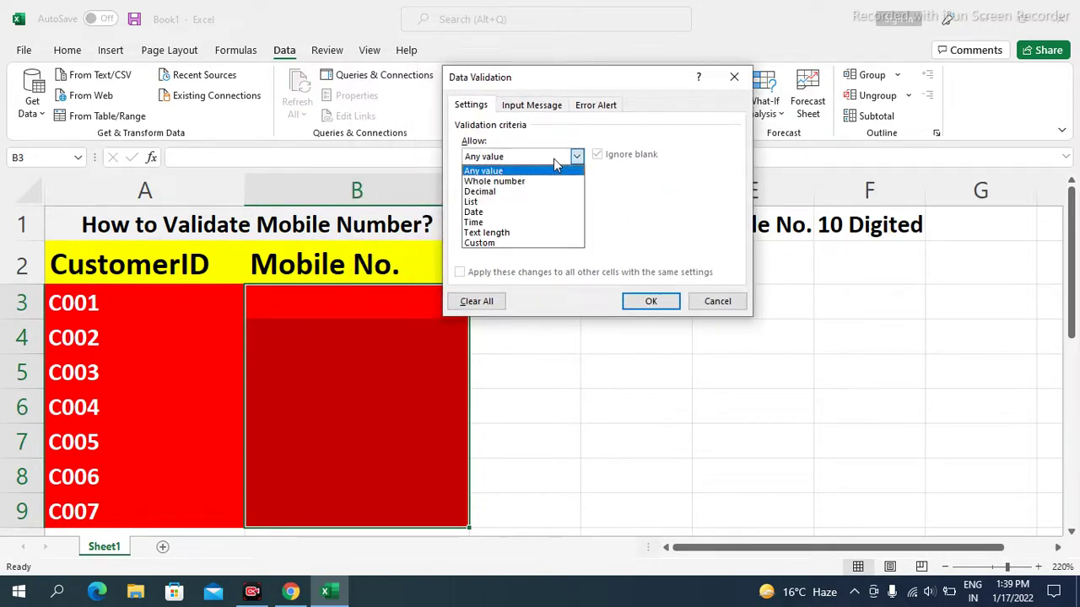
left_click(492, 182)
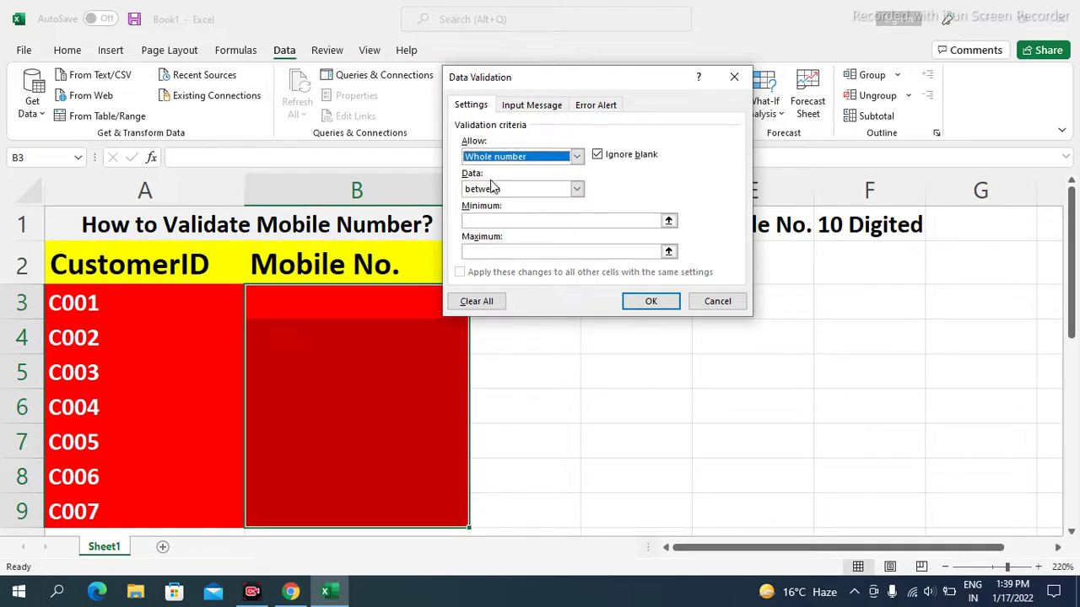
mouse_move(536, 80)
left_mouse_down()
mouse_move(589, 76)
mouse_move(590, 66)
left_mouse_up()
left_click(531, 206)
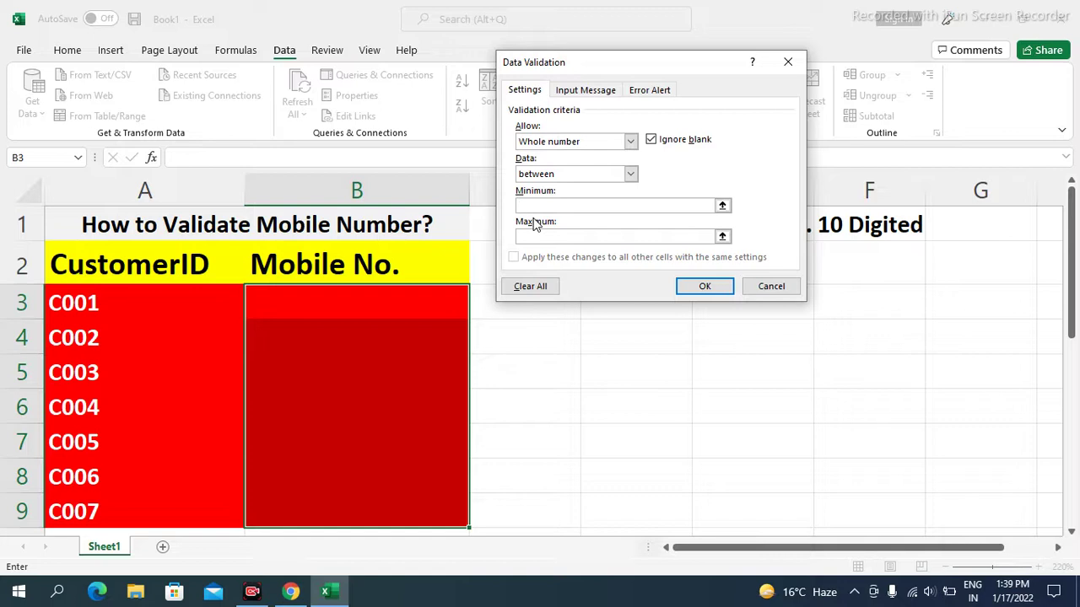
type("1")
type("111111")
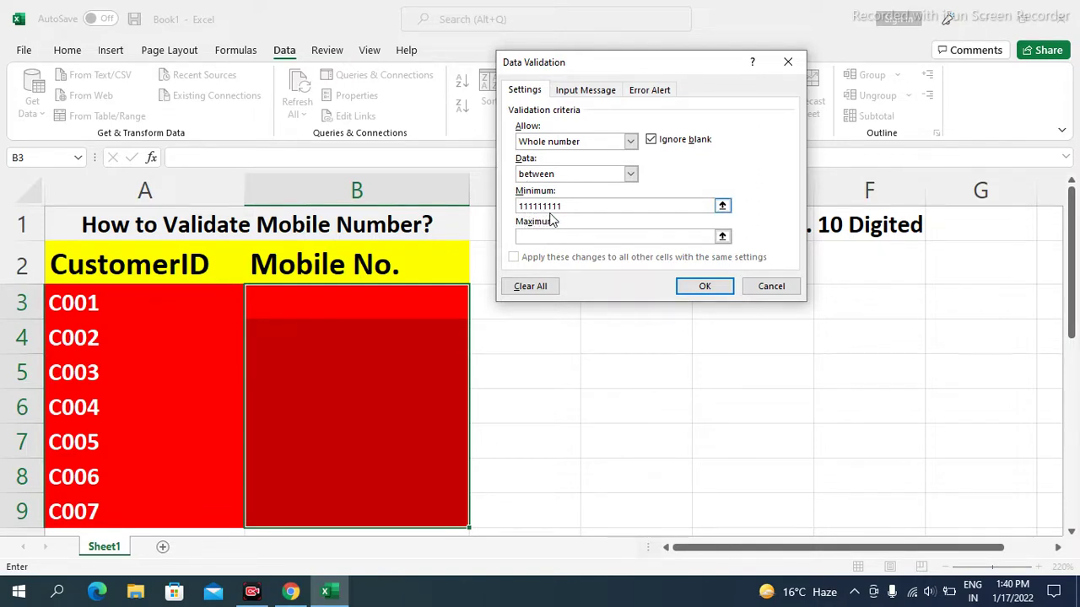
type("1")
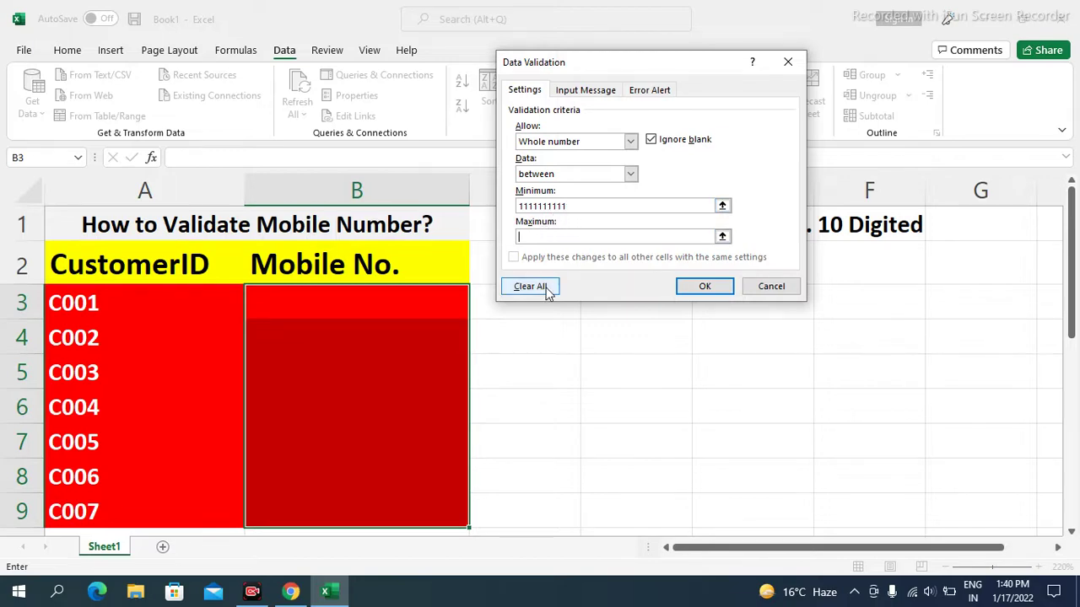
key("Tab")
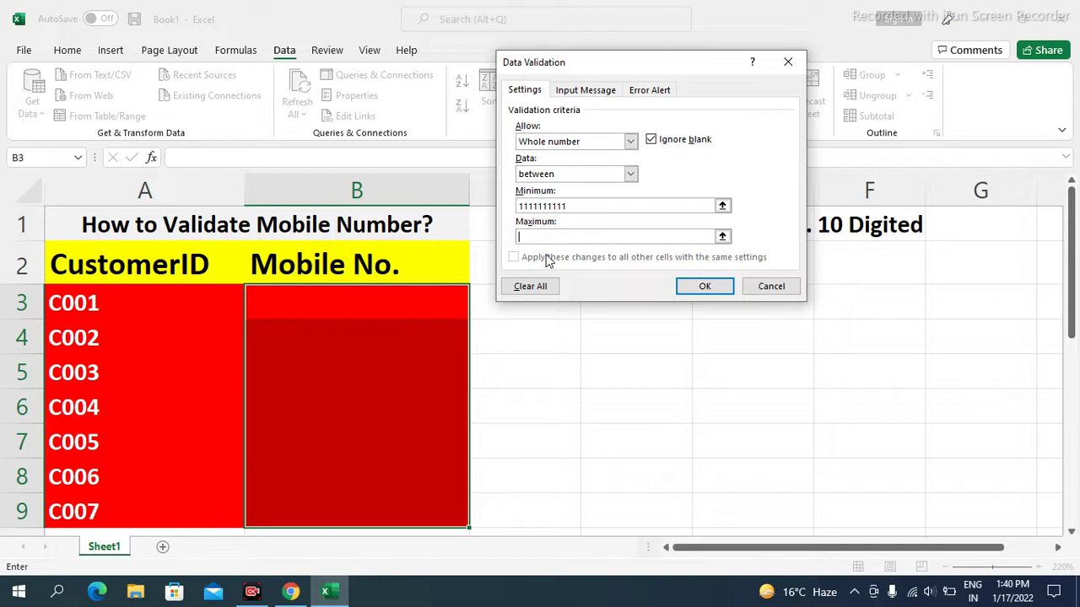
type("9999")
type("999999")
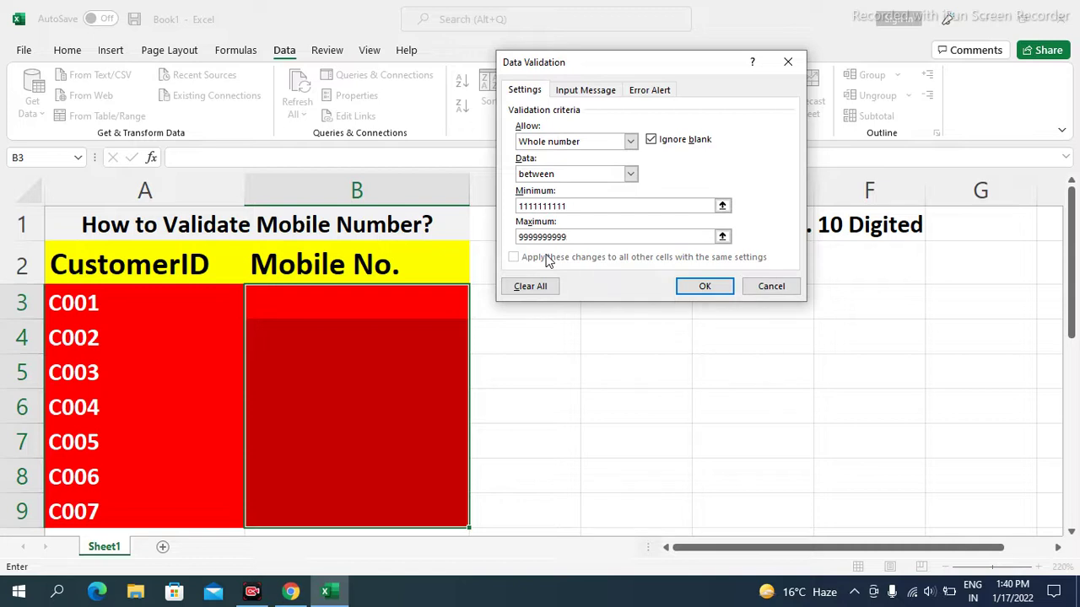
left_click(582, 90)
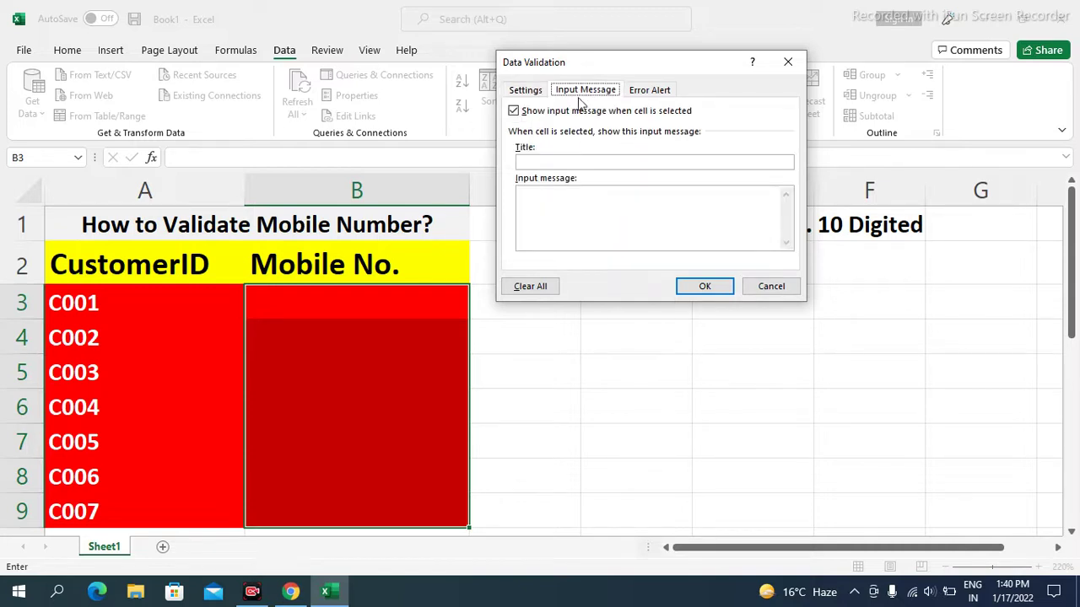
Enter input message title 'Mobile Number' and text 'Please Enter 10 Digited Mobile Number'
left_click(548, 163)
key("BackSpace")
type("e ")
type("umb")
type("eas")
type("Enter 10 Digited")
type("Mobile ")
type("umbner")
key("BackSpace")
key("BackSpace")
key("BackSpace")
type("er")
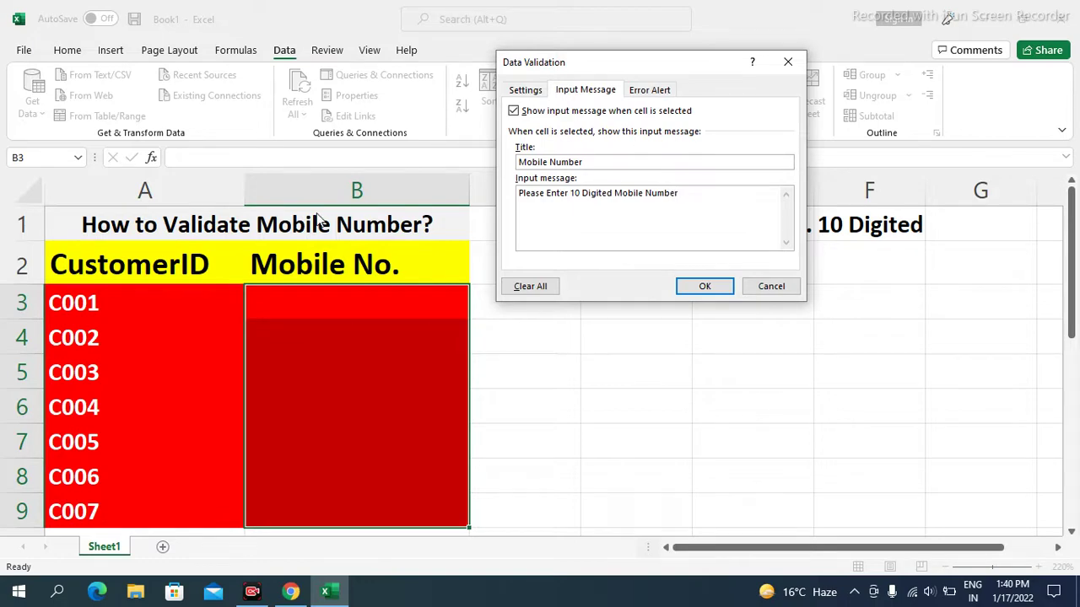
left_click_drag(701, 197, 517, 193)
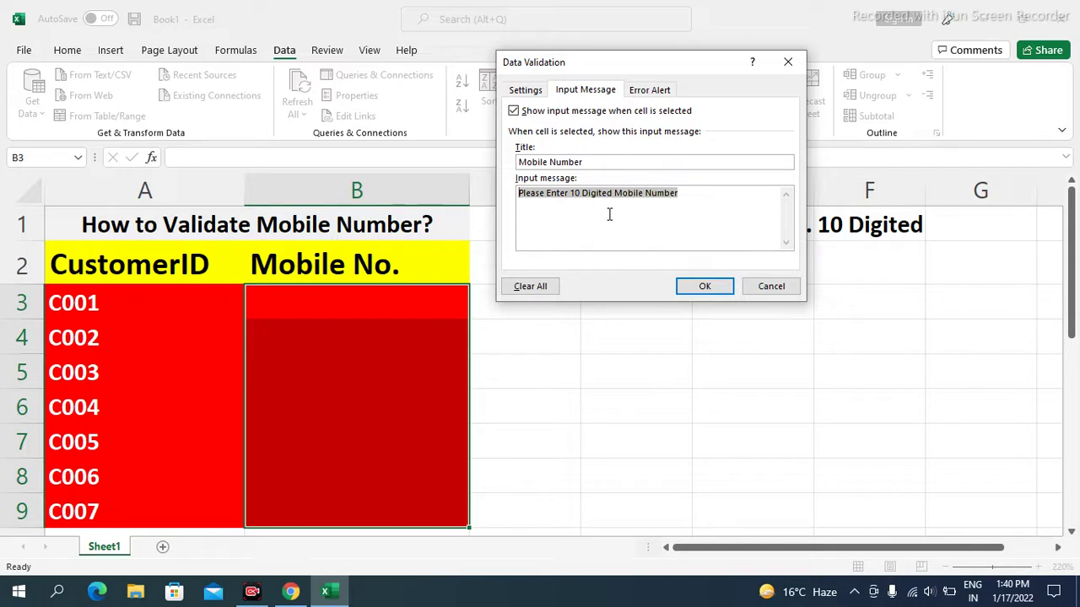
Add a Stop alert titled 'Error' reading 'The Mobile Number is not 10 Digited' and confirm
left_click(650, 91)
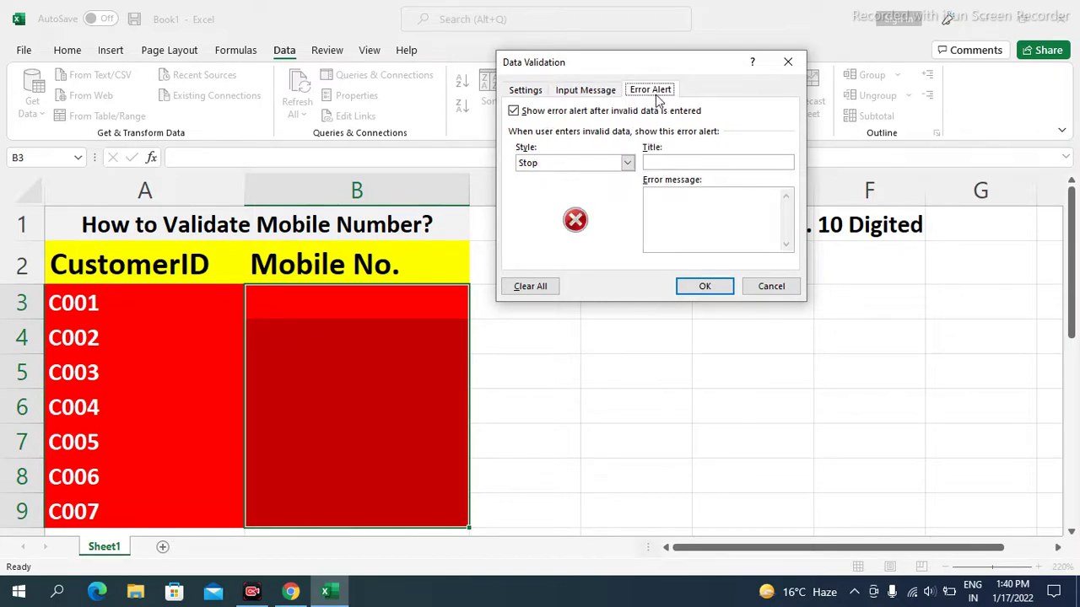
left_click(627, 162)
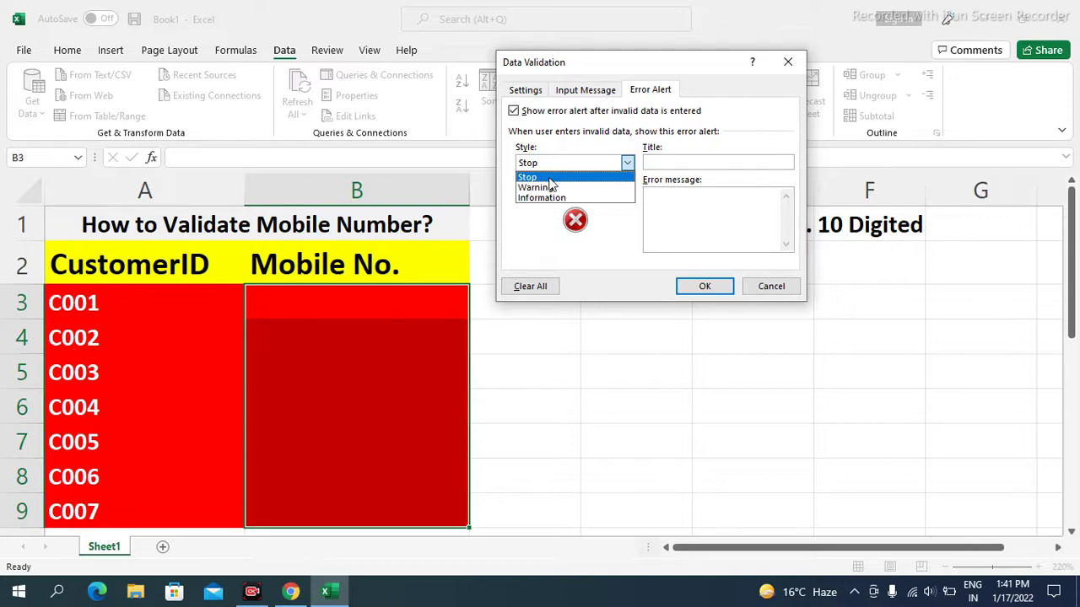
left_click(549, 179)
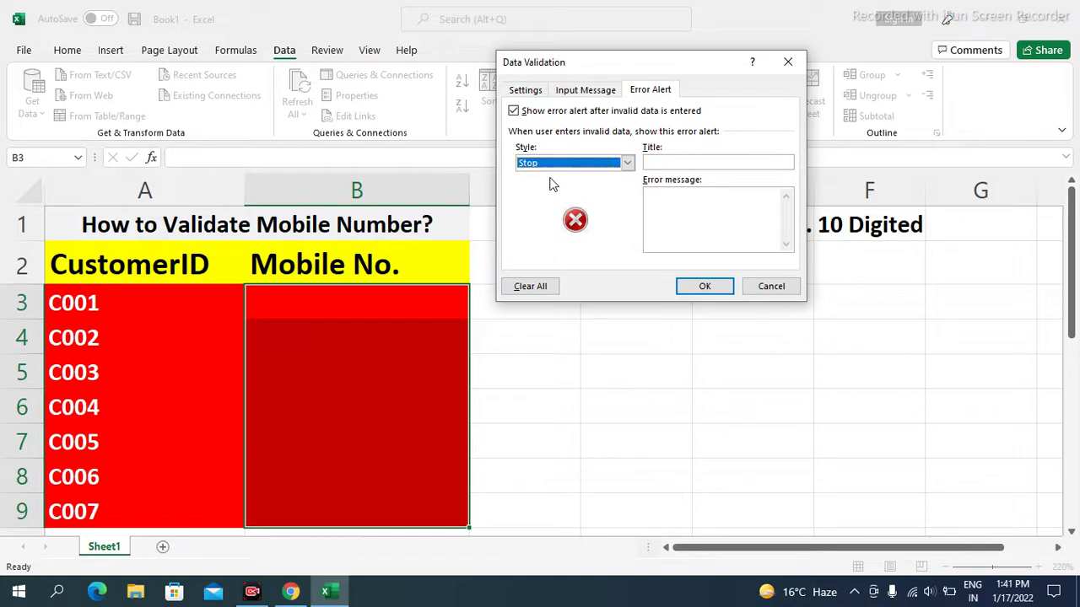
left_click(653, 163)
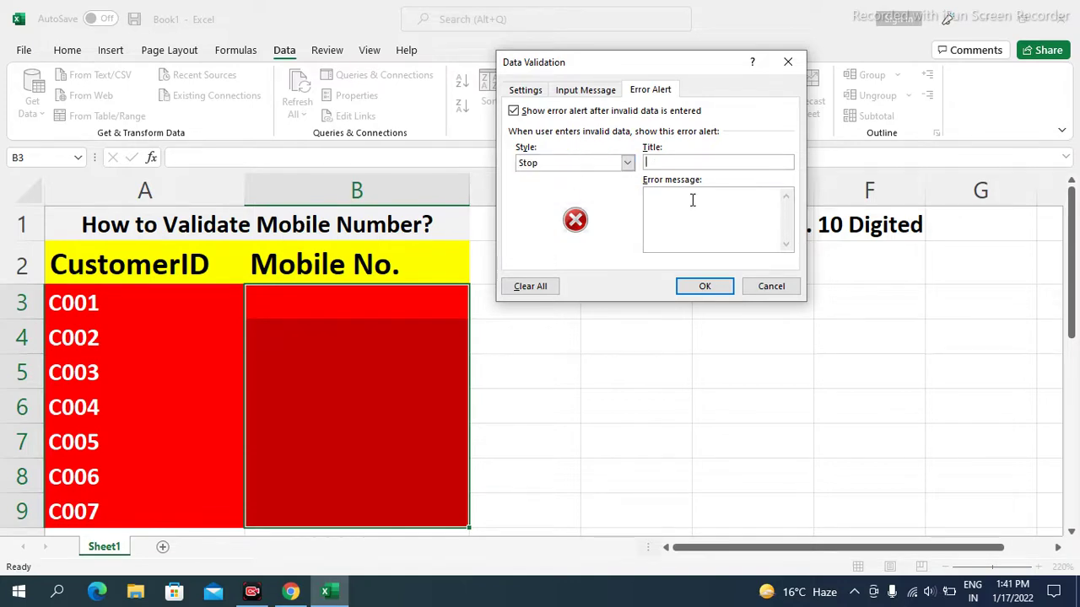
type("Error")
left_click(678, 209)
type("The Mobile N")
type("umber is not 10 Digited")
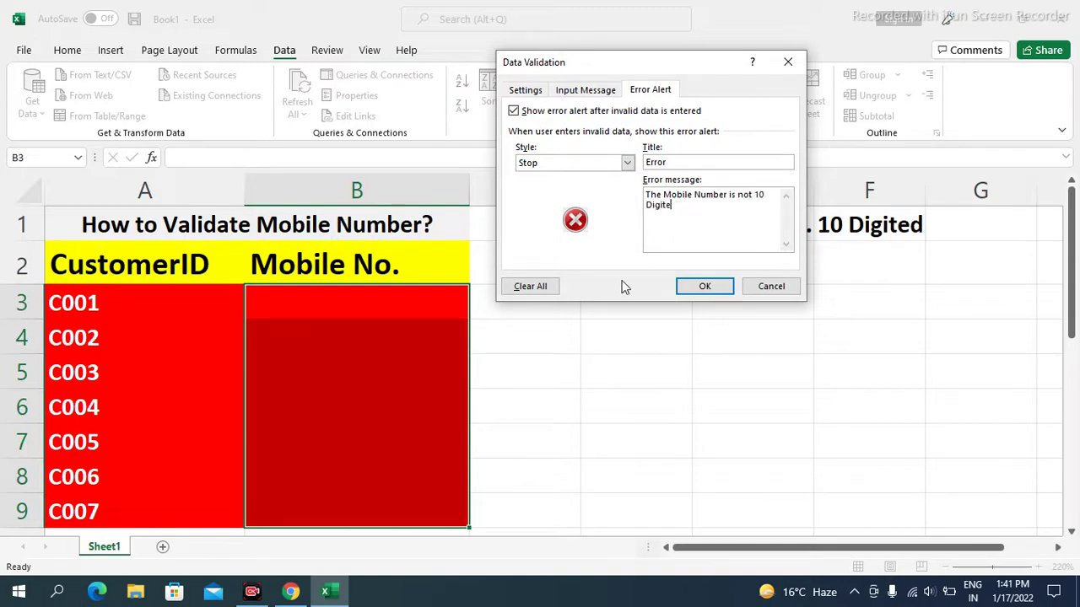
left_click(704, 287)
left_click(588, 381)
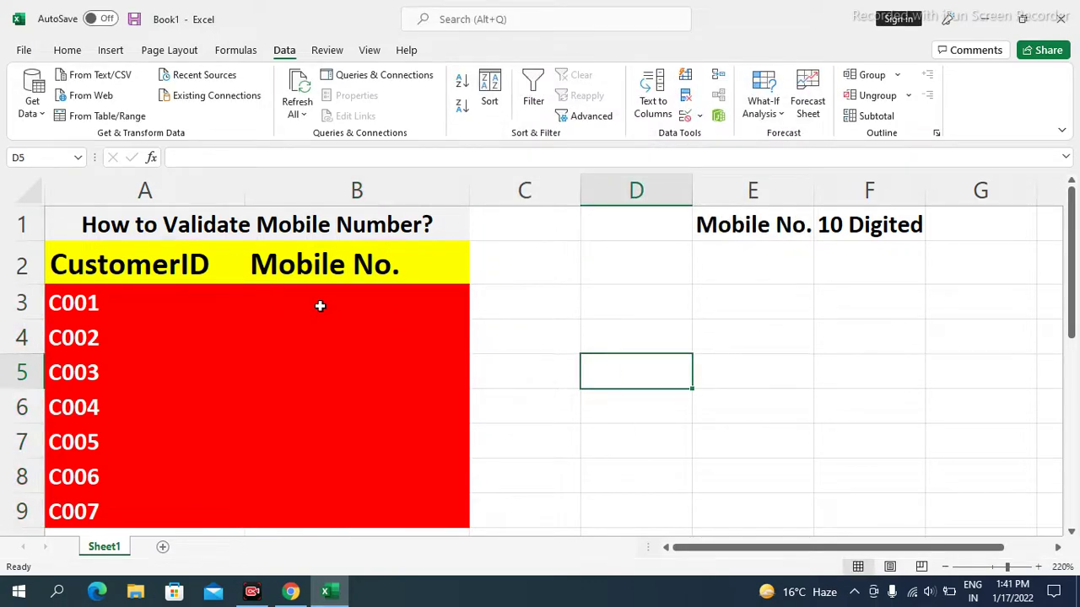
Try short entries 1234 and 2345 in B3, see them rejected, and cancel
left_click_drag(320, 305, 324, 510)
left_click(577, 377)
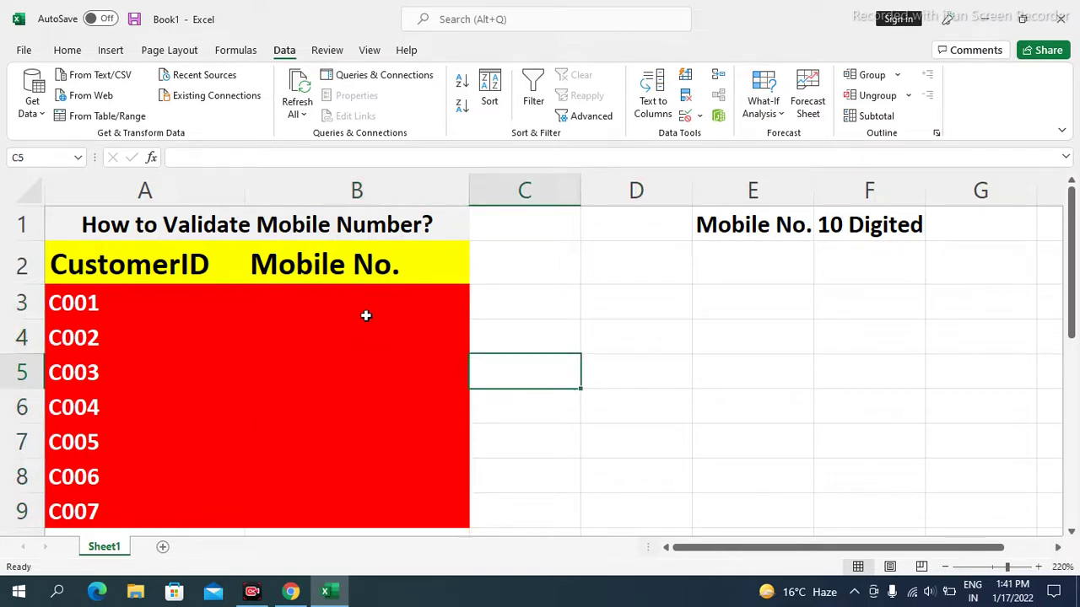
left_click(325, 308)
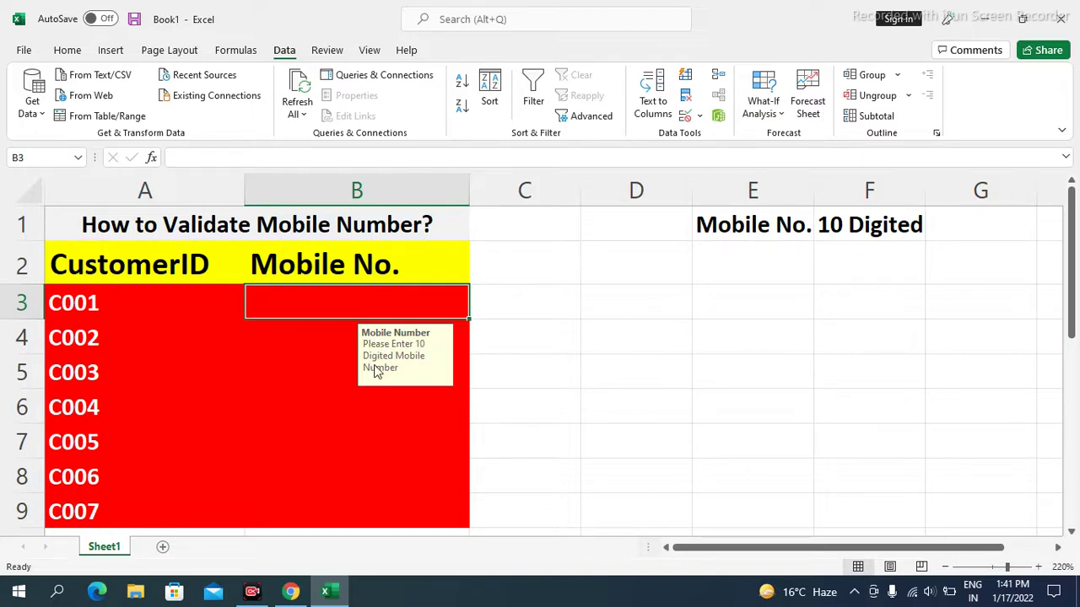
type("1234")
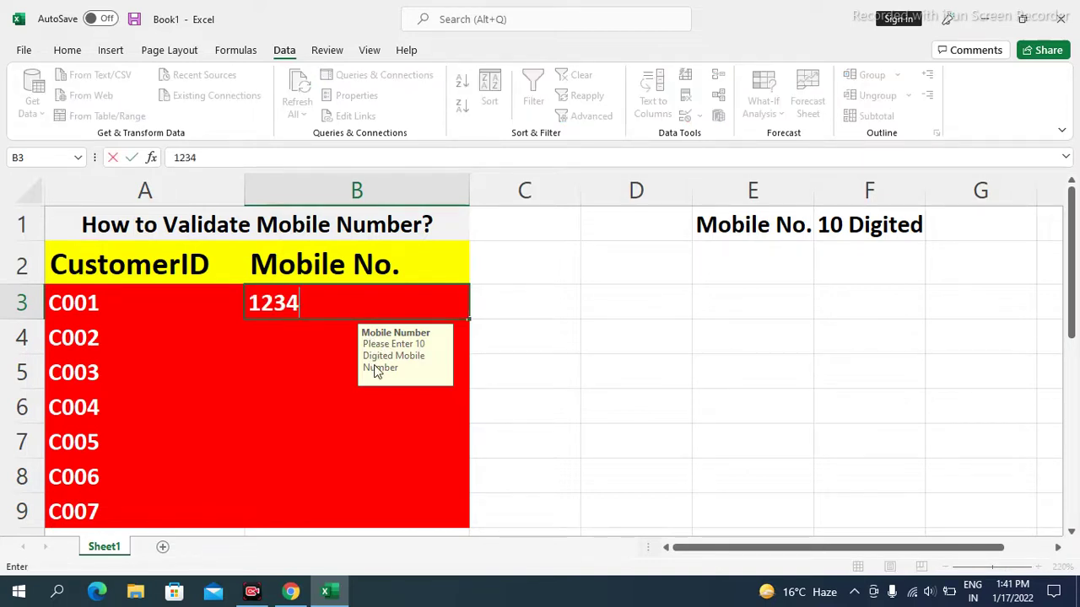
key("Return")
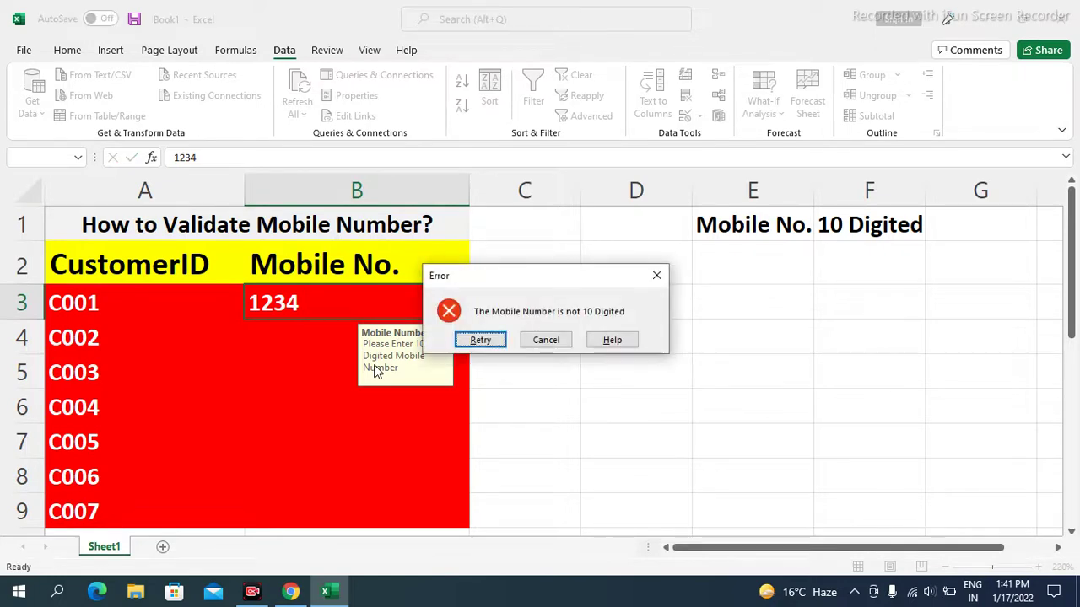
key("Return")
type("2")
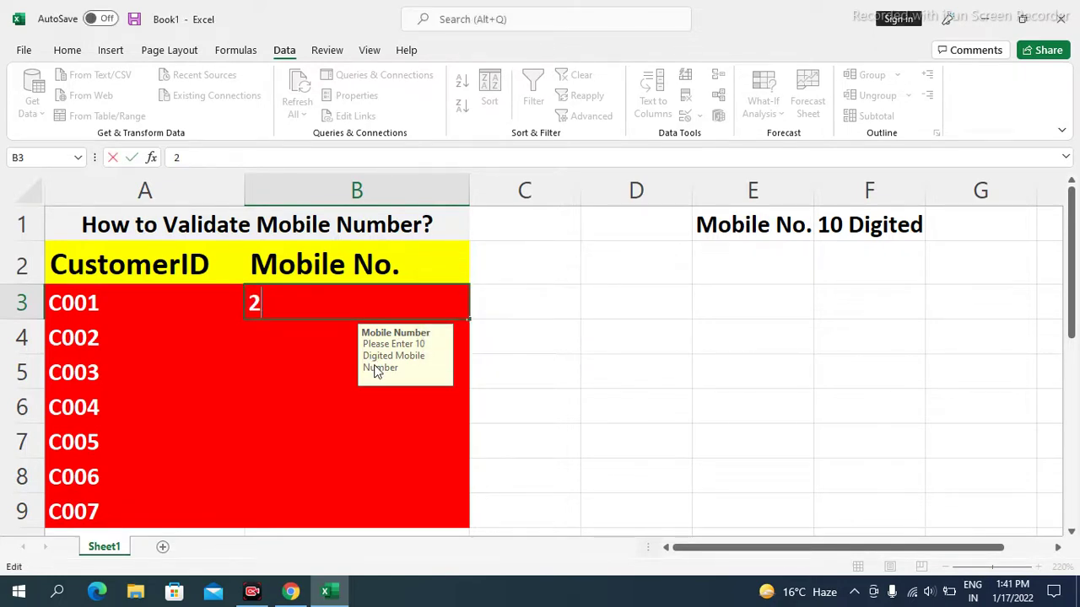
type("345")
key("Return")
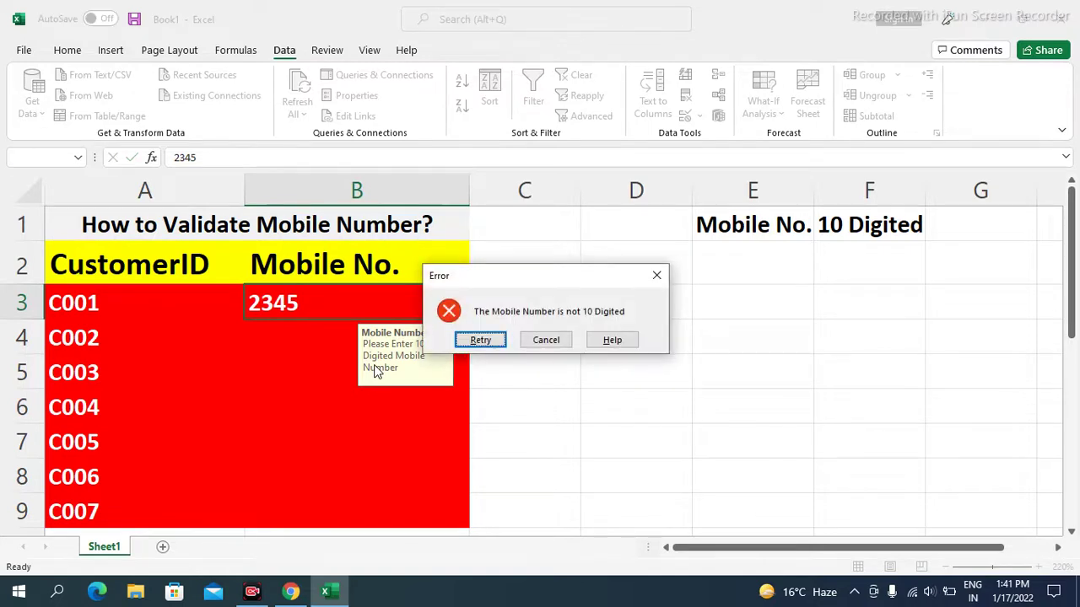
key("Tab")
key("Return")
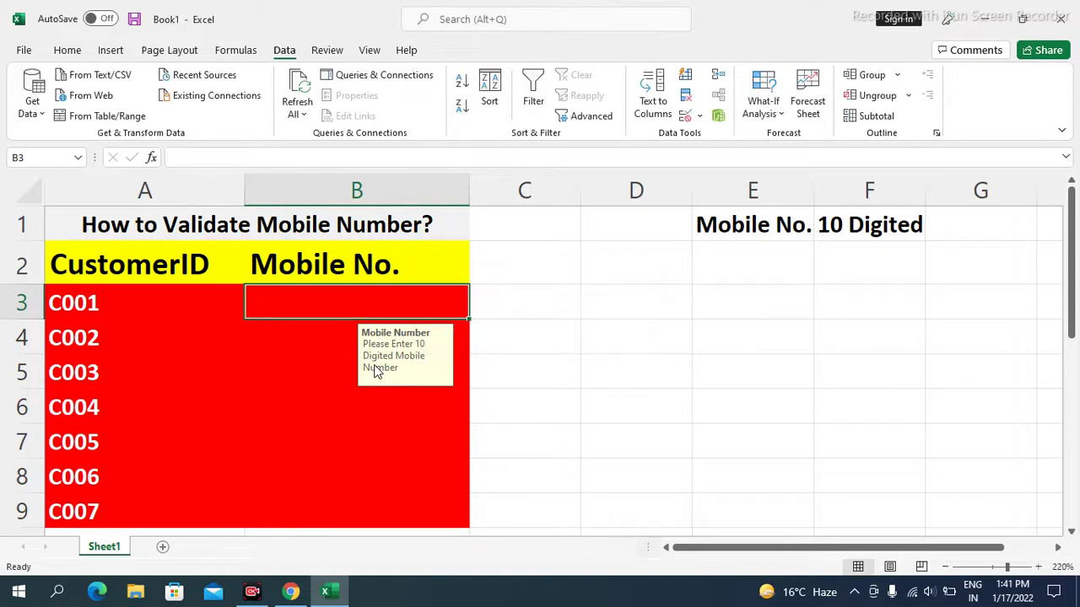
type("1234567891")
key("Return")
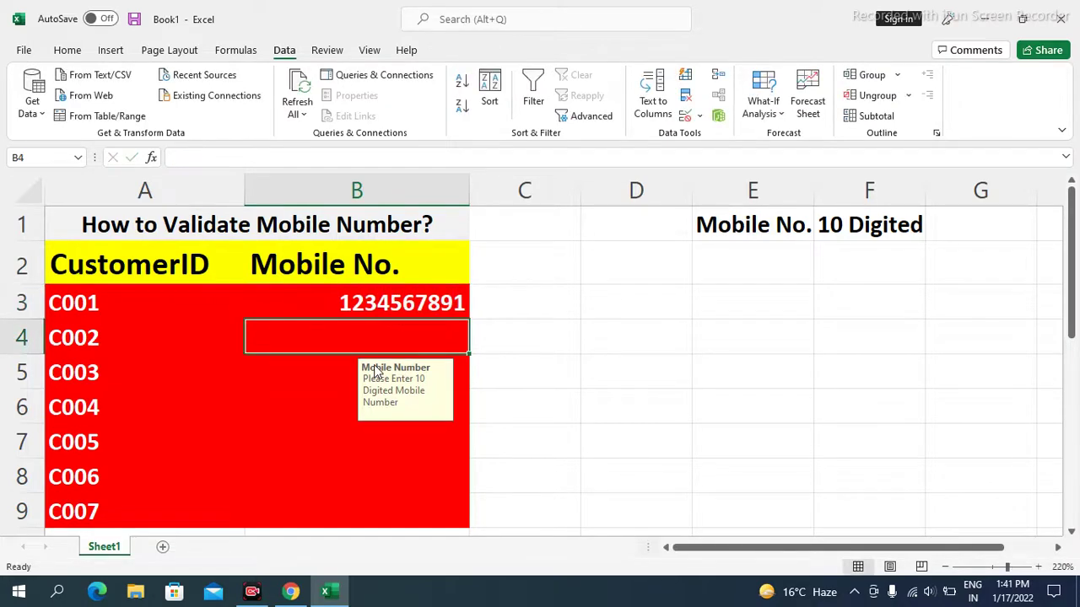
type("1234")
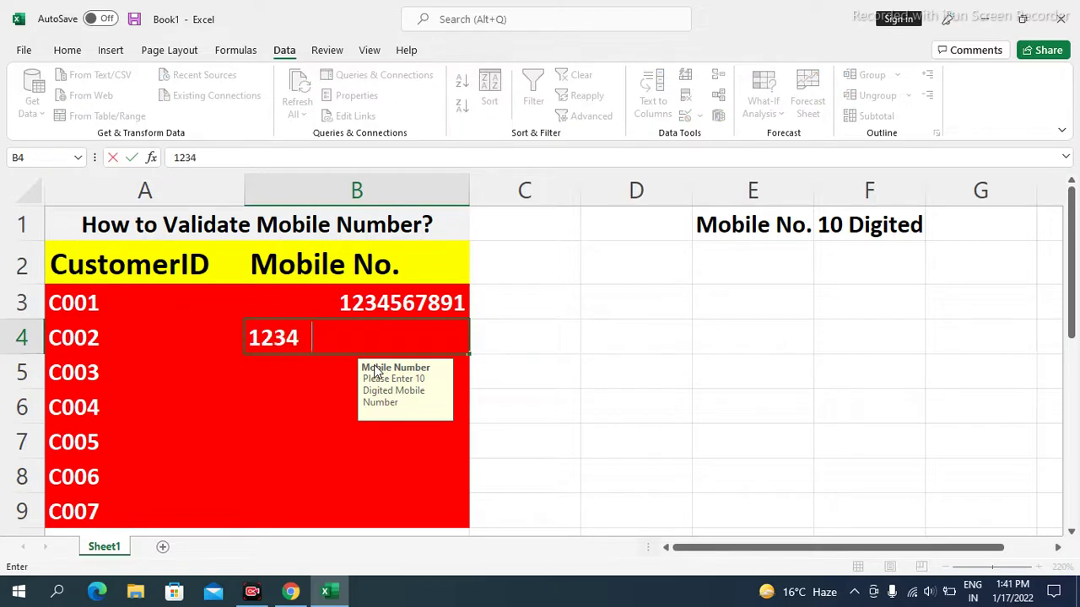
type("56789")
type("1234")
key("Return")
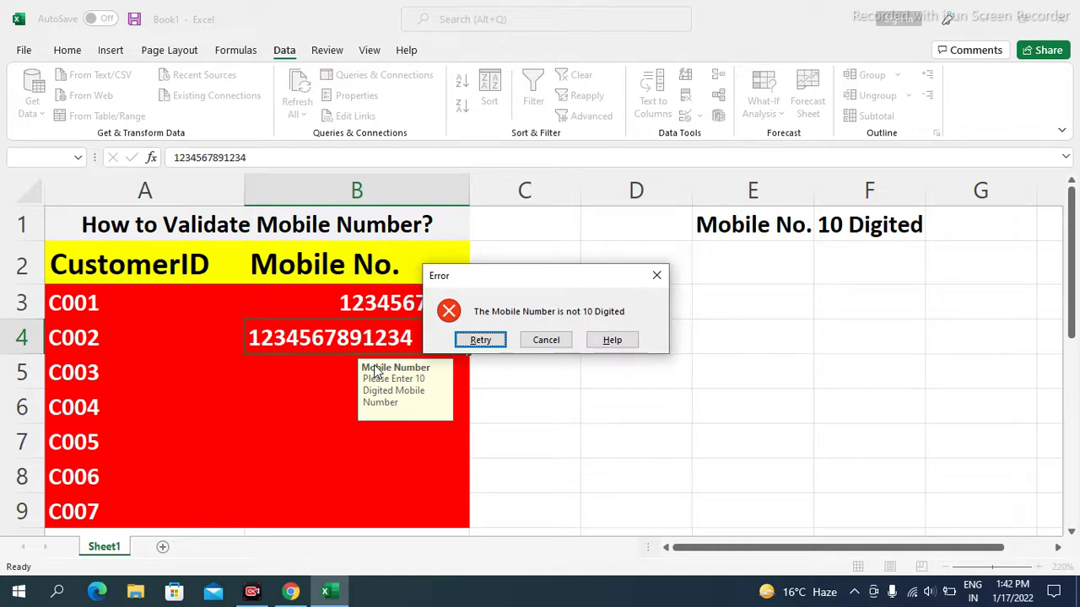
key("Return")
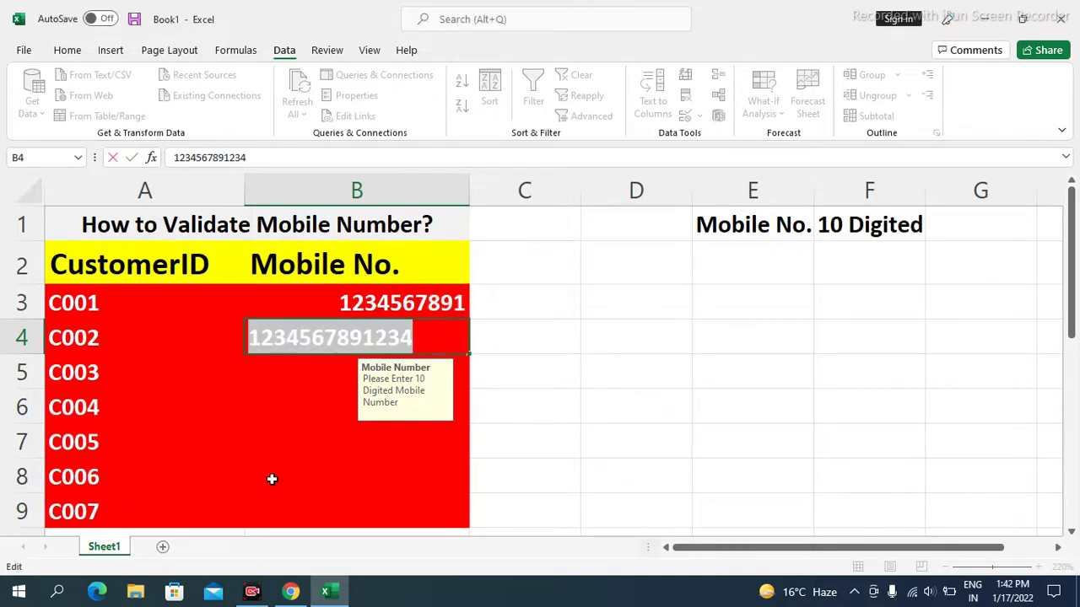
key("Escape")
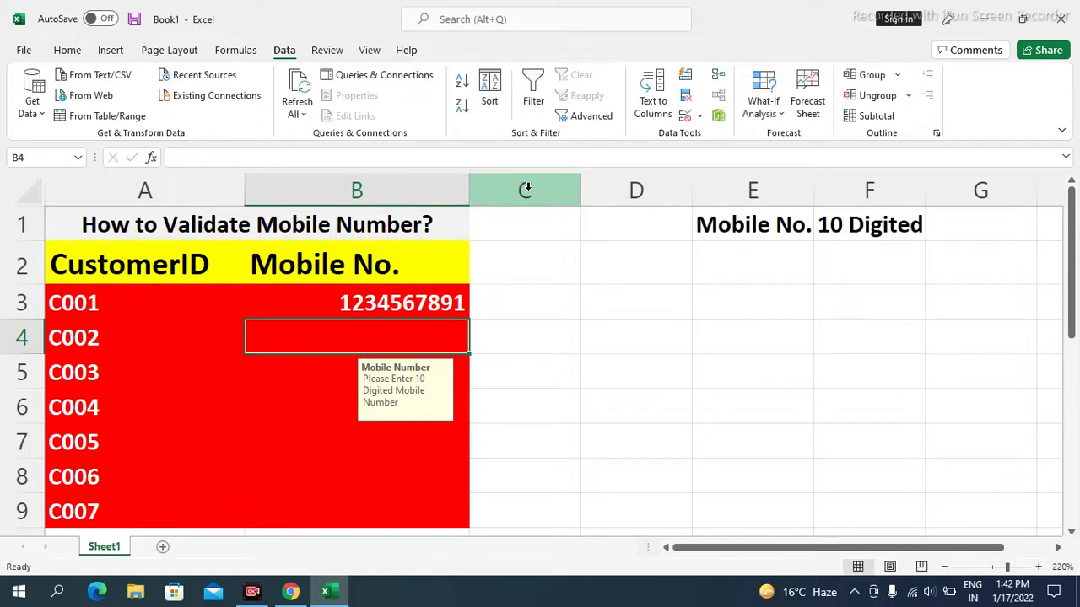
left_click(526, 188)
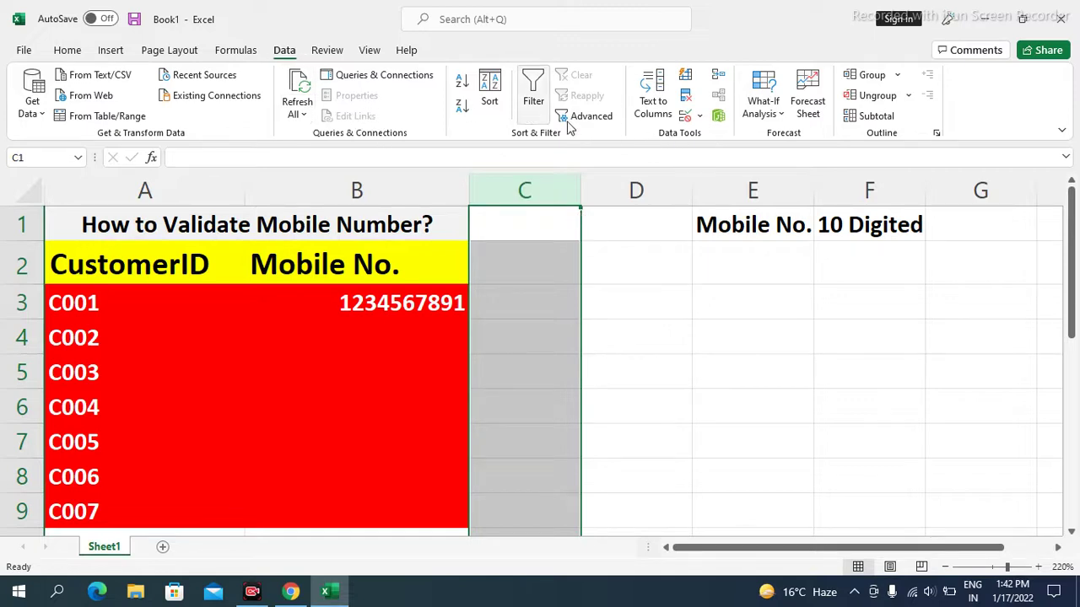
left_click(700, 115)
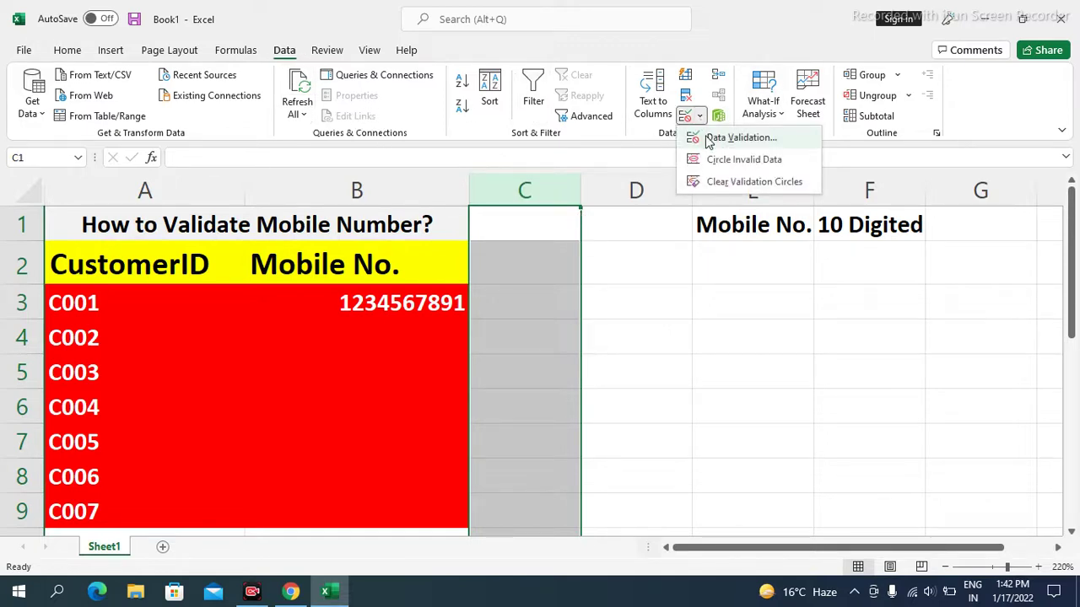
left_click(735, 274)
left_click(665, 273)
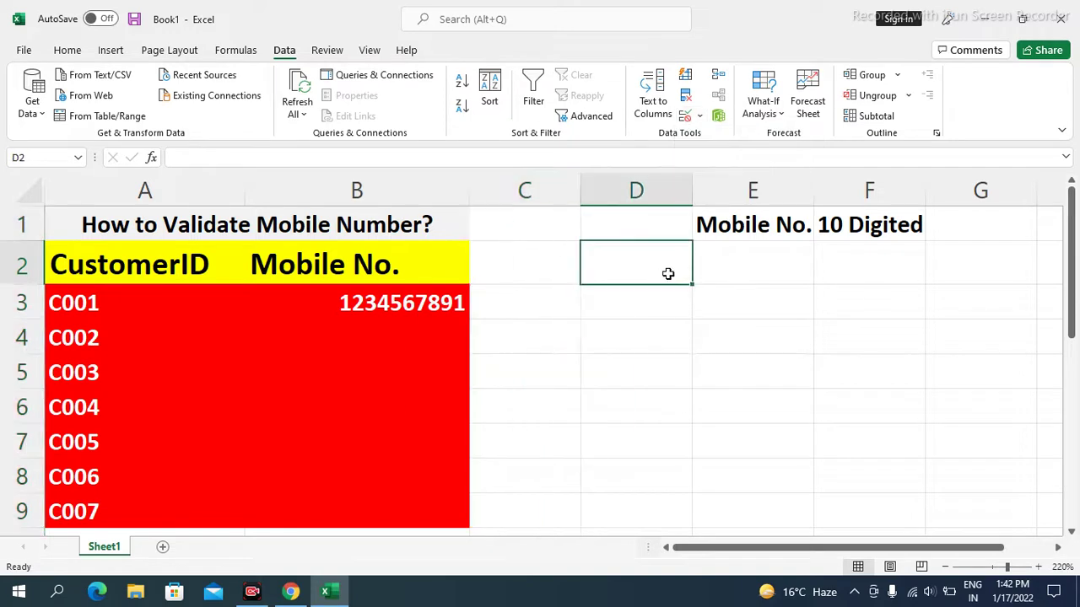